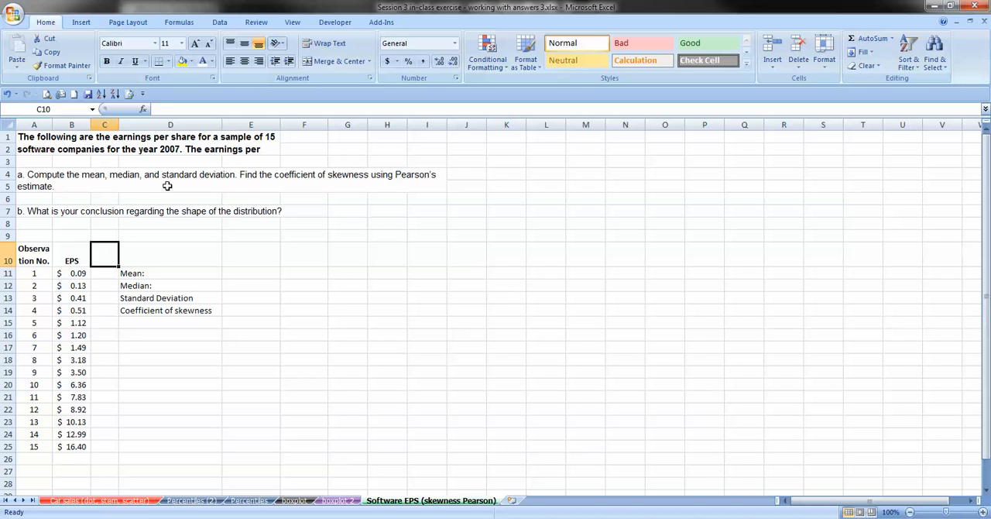
left_click(259, 276)
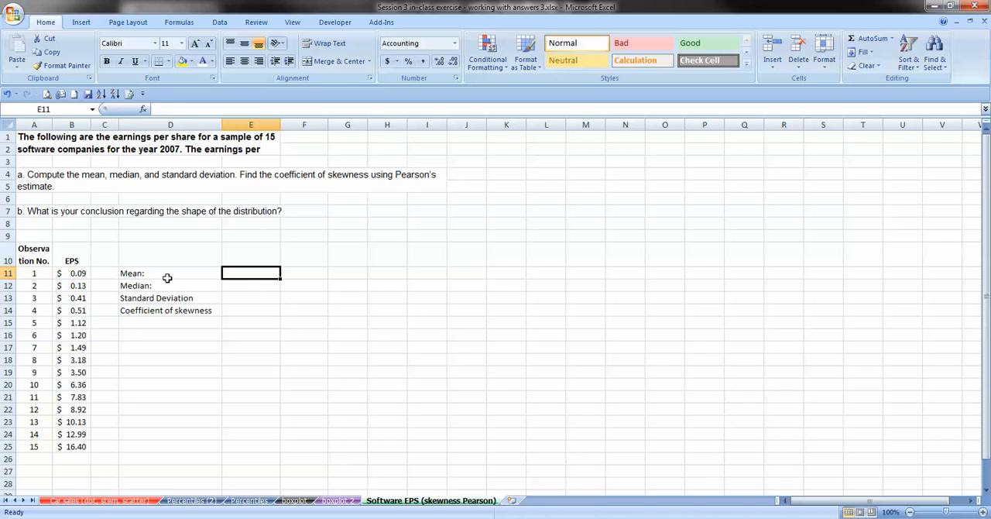
left_click_drag(64, 274, 75, 447)
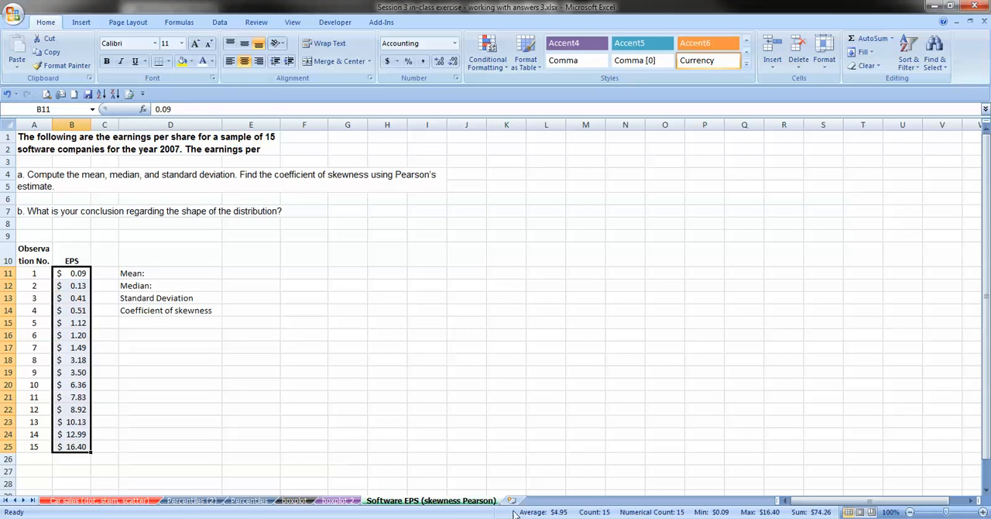
left_click(245, 273)
type("=")
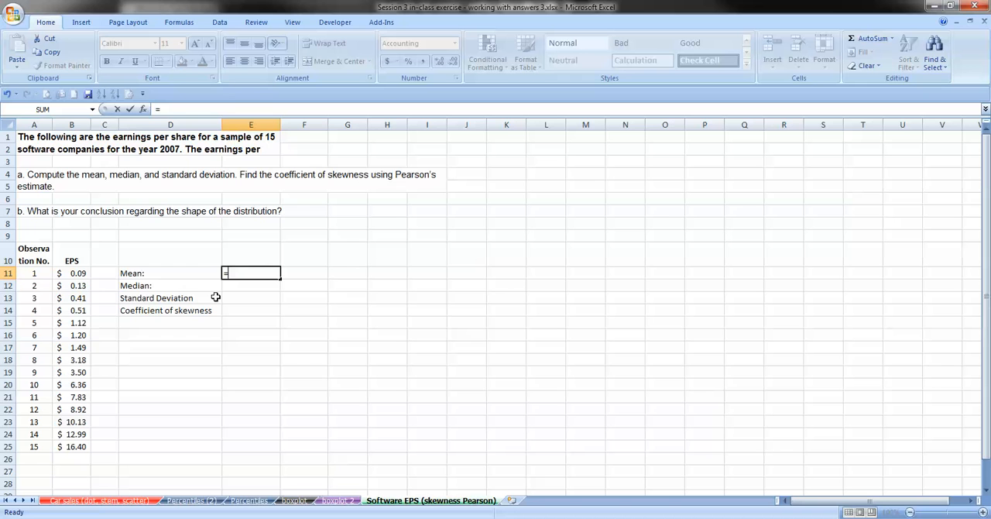
key("Tab")
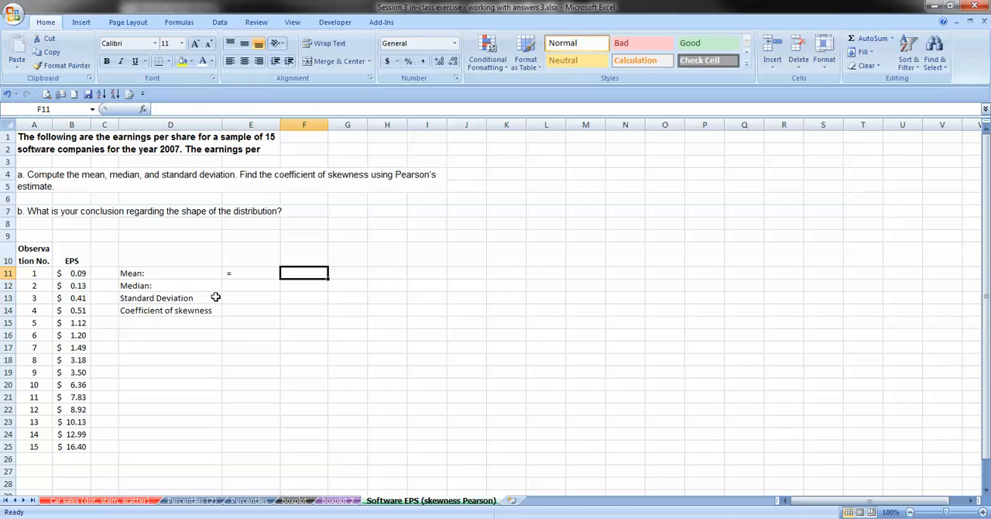
key("Left")
type("=")
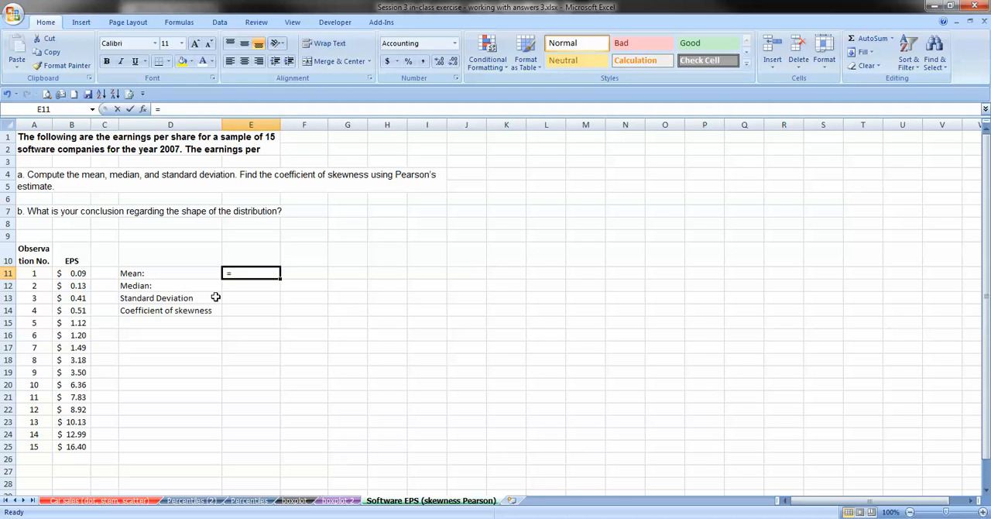
type("avera")
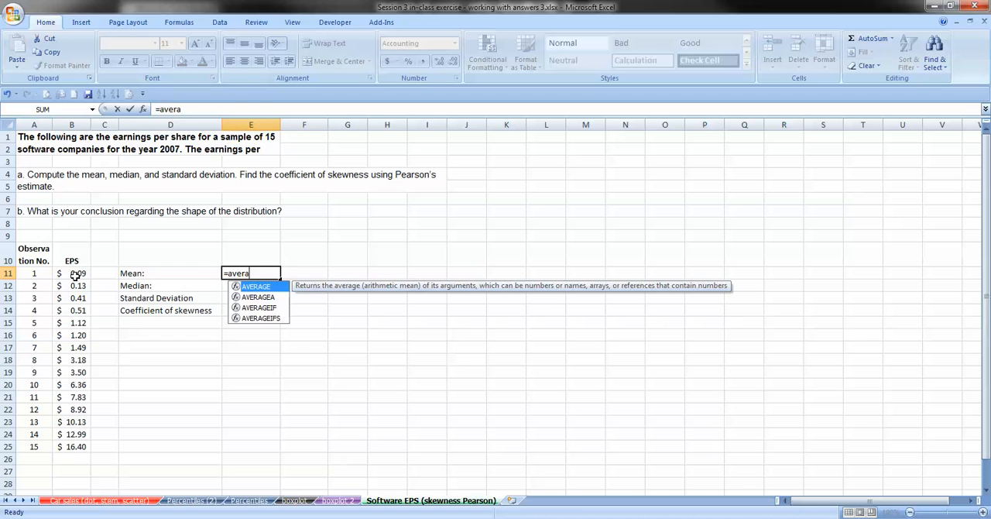
left_click_drag(75, 276, 81, 372)
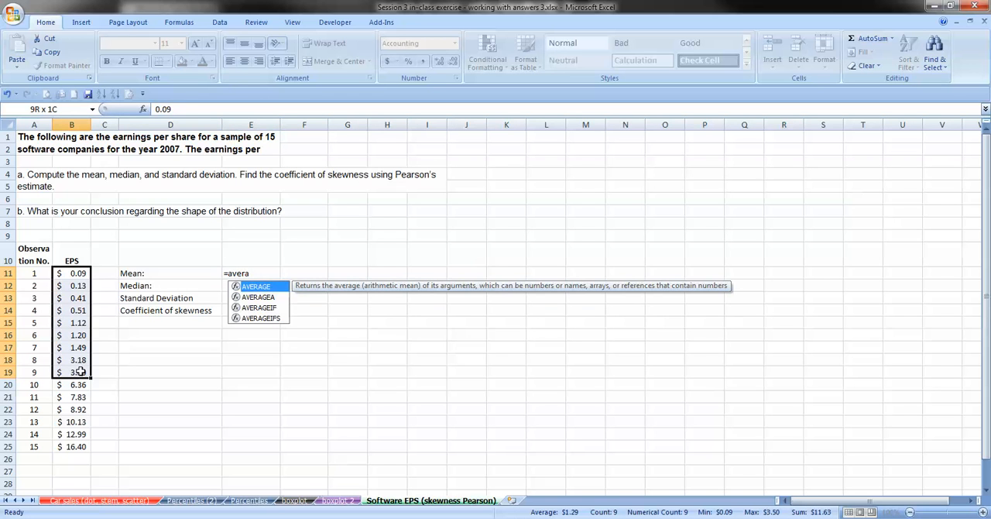
left_click(238, 274)
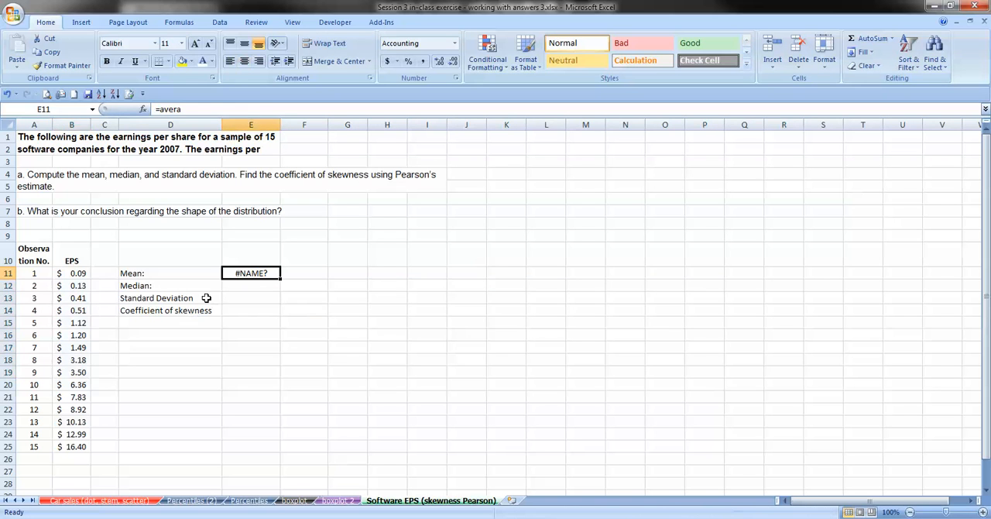
Calculate the mean EPS in E11 using the AVERAGE function over B11:B25.
type("=ava")
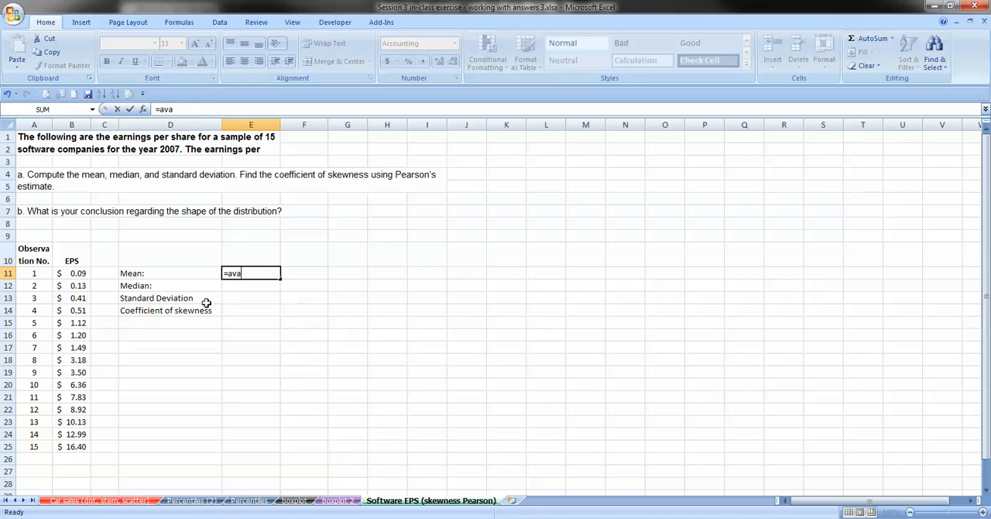
key("BackSpace")
type("er")
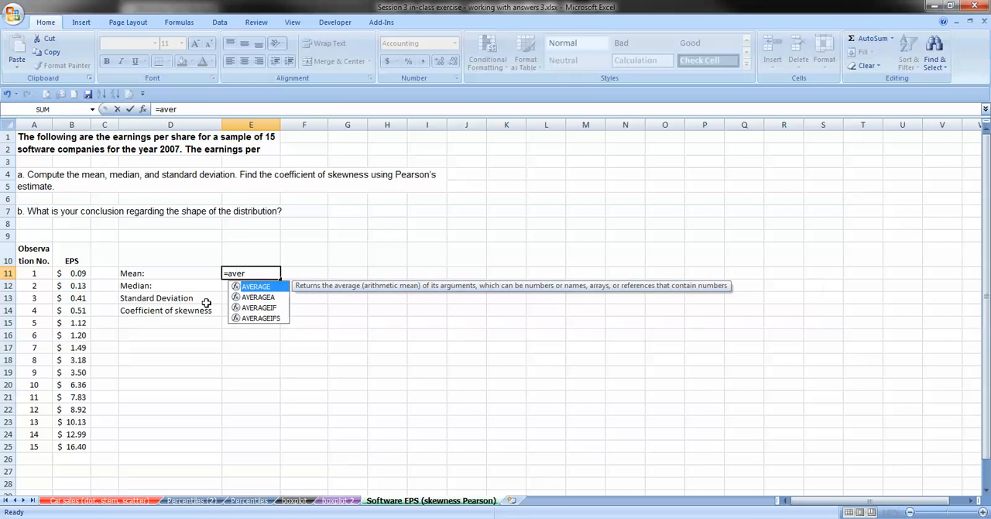
key("Tab")
left_click(64, 275)
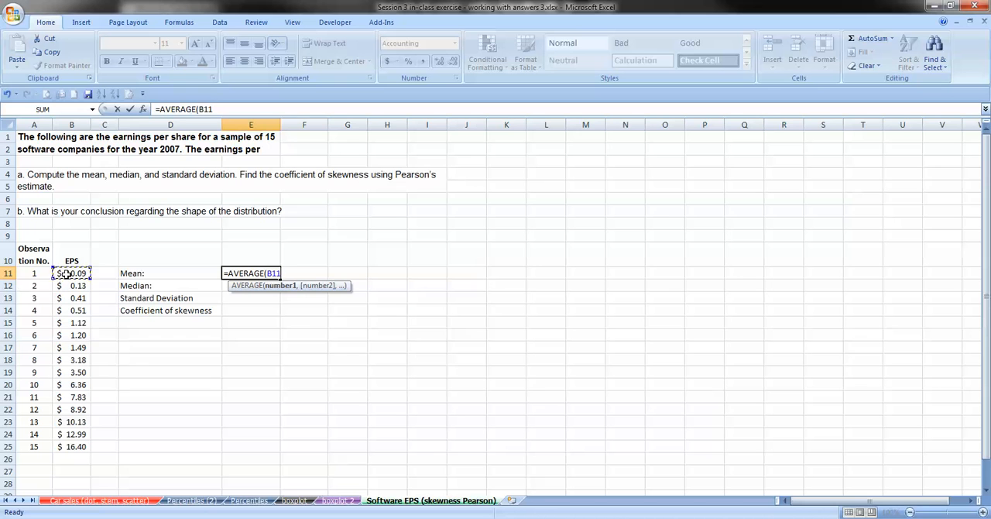
left_click_drag(80, 457, 82, 448)
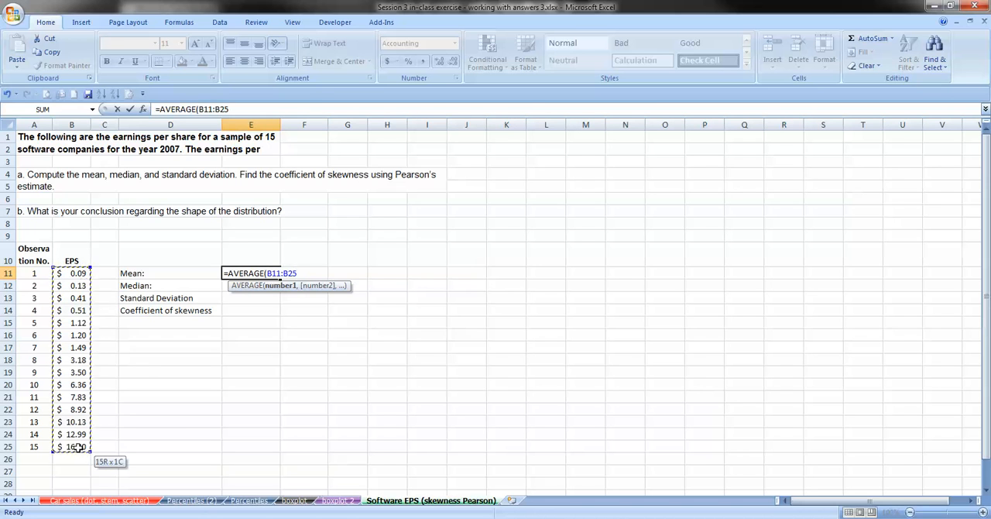
key("Return")
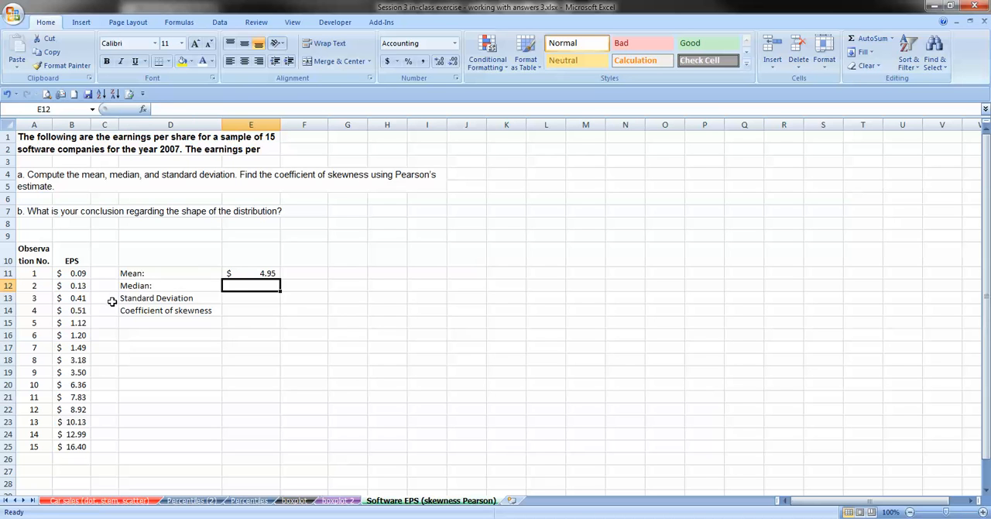
Calculate the median EPS in E12 using the MEDIAN function over B11:B25, and select observation number 8.
type("=me")
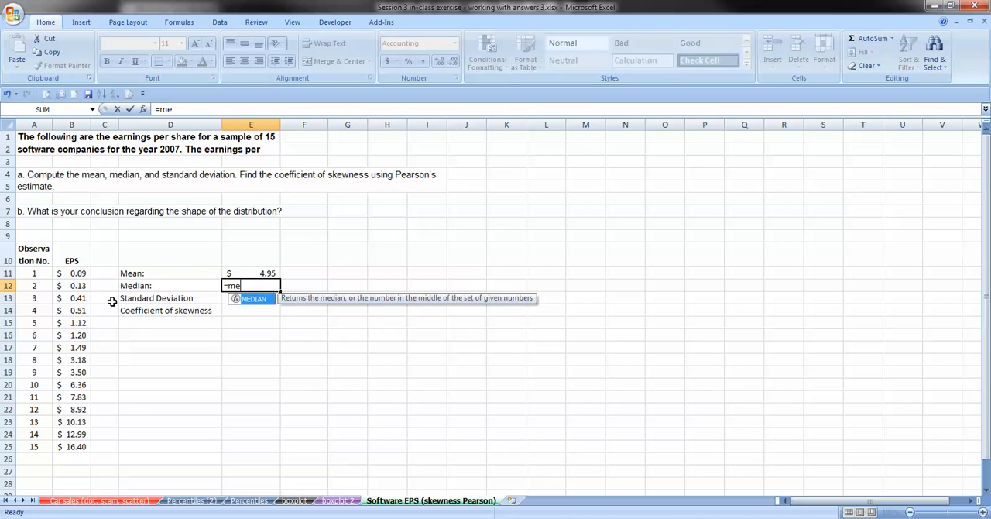
key("Tab")
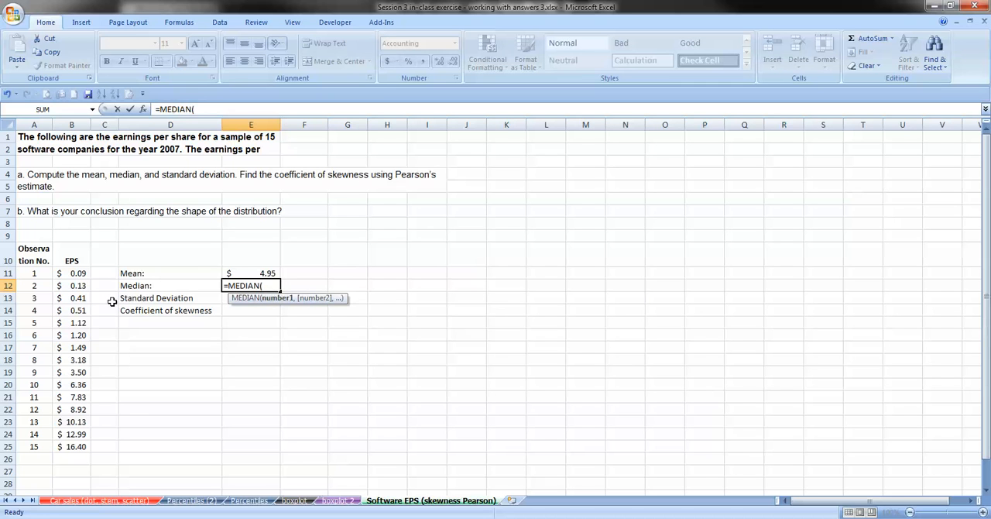
left_click_drag(83, 273, 73, 447)
key("Return")
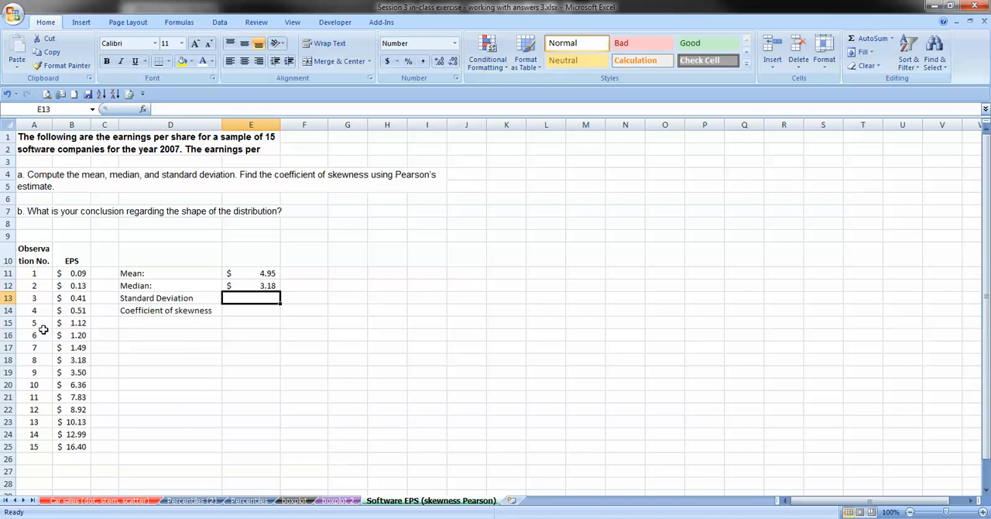
left_click(33, 360)
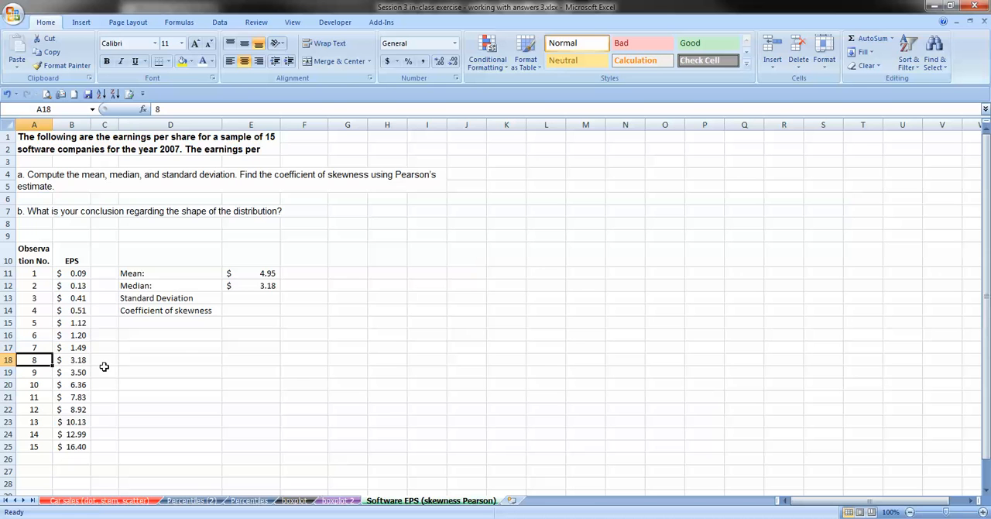
left_click(248, 299)
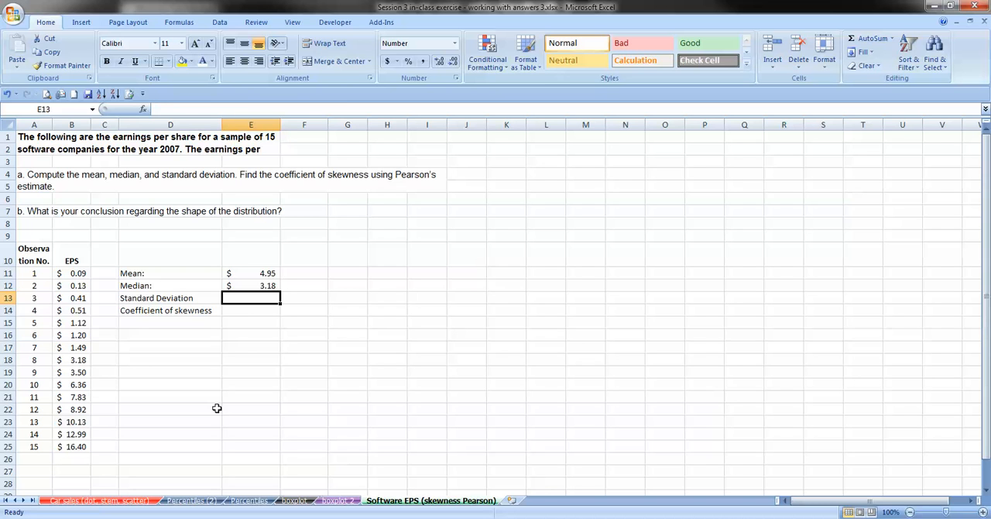
type("=")
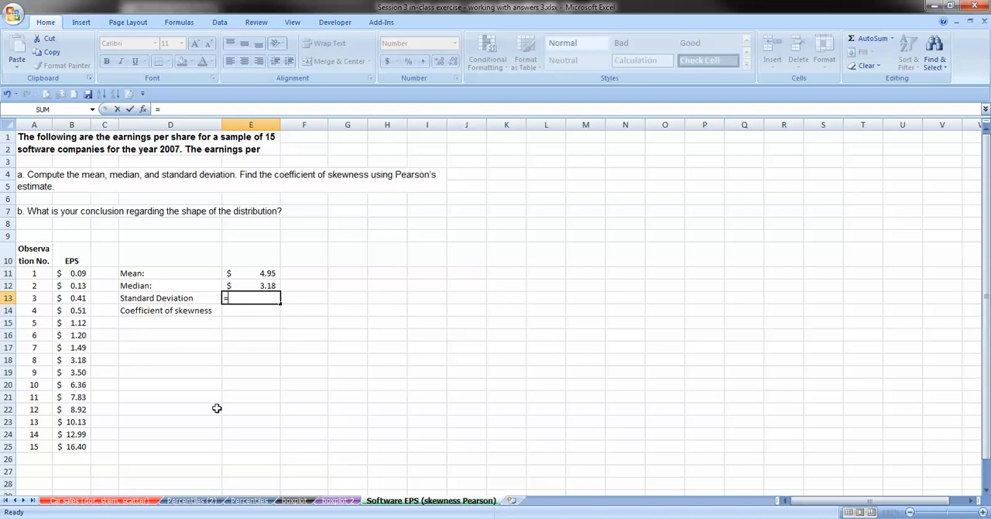
type("std")
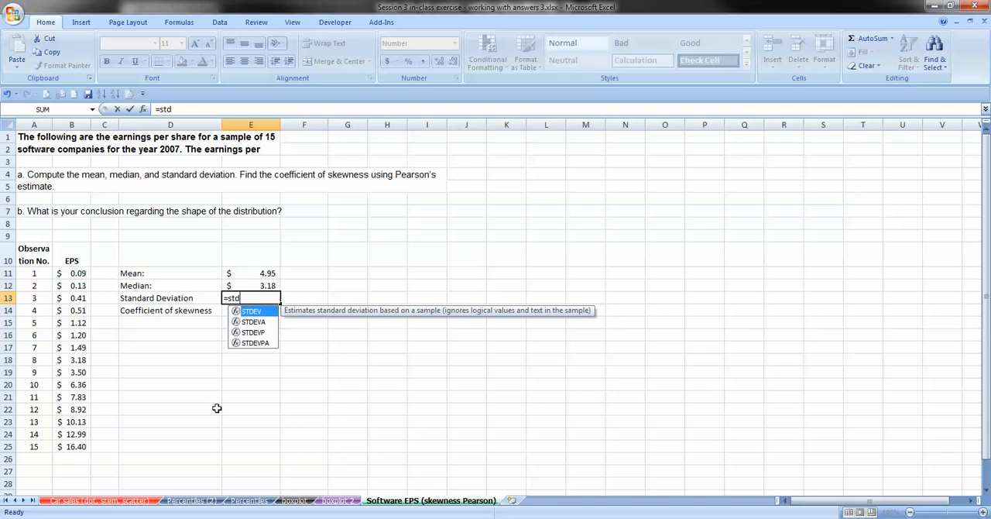
key("Tab")
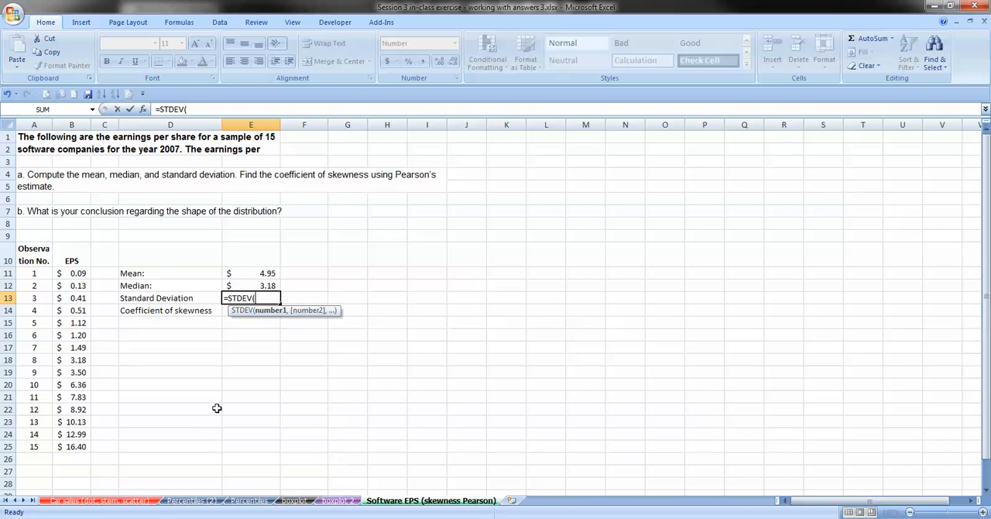
left_click(143, 110)
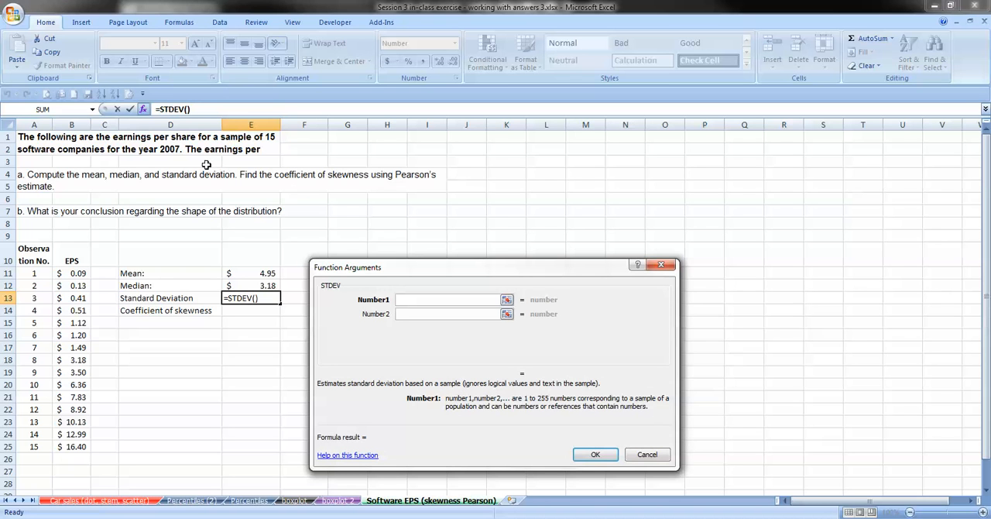
left_click(643, 455)
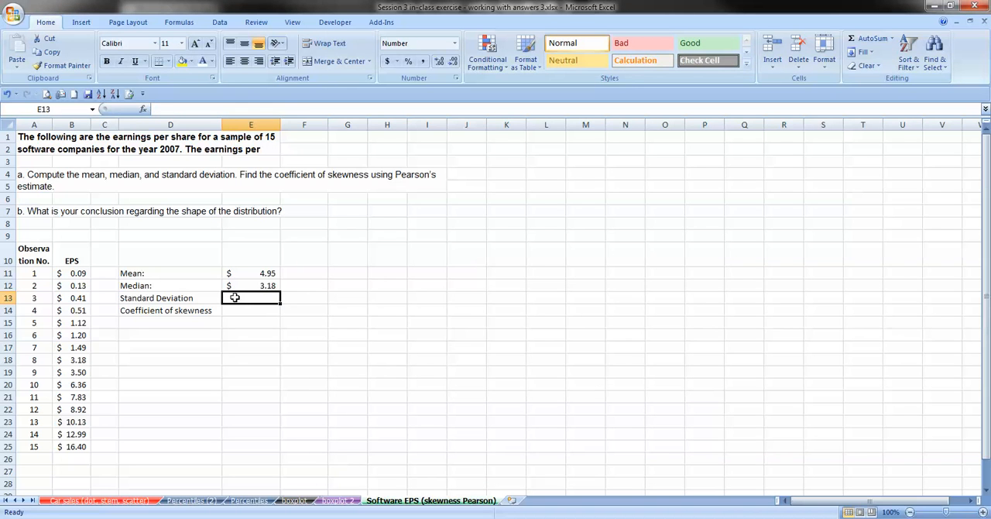
Calculate the sample standard deviation of EPS in E13 using the STDEV function over B11:B25.
type("=")
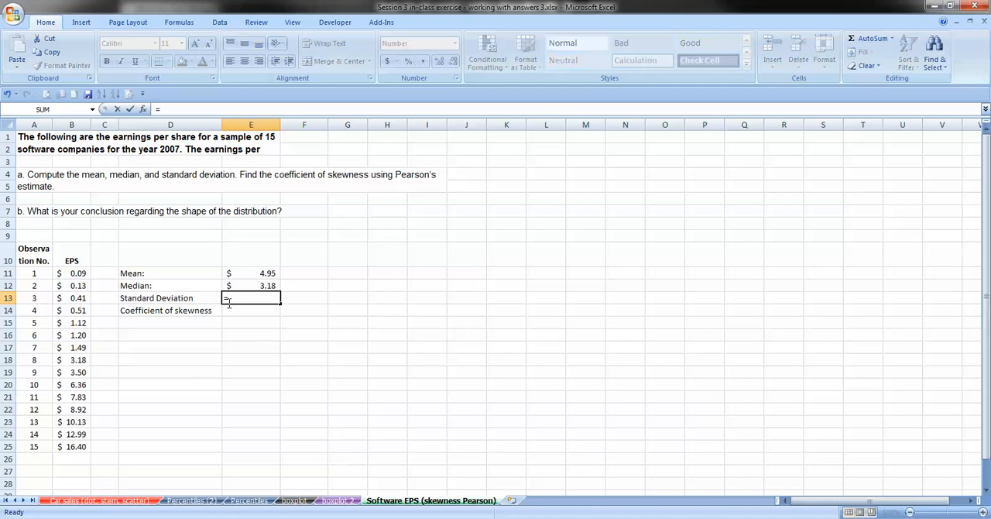
type("st")
key("Down")
key("Down")
key("Down")
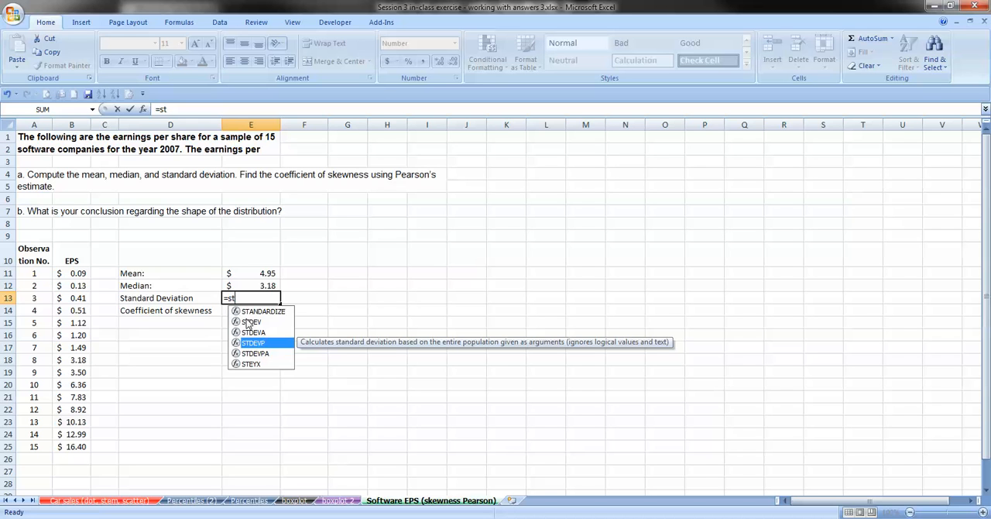
left_click(244, 322)
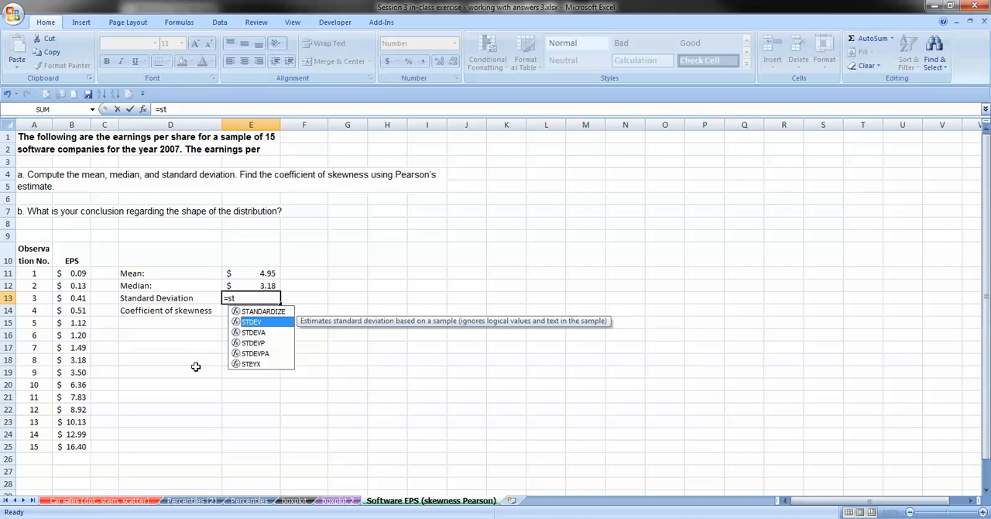
key("Tab")
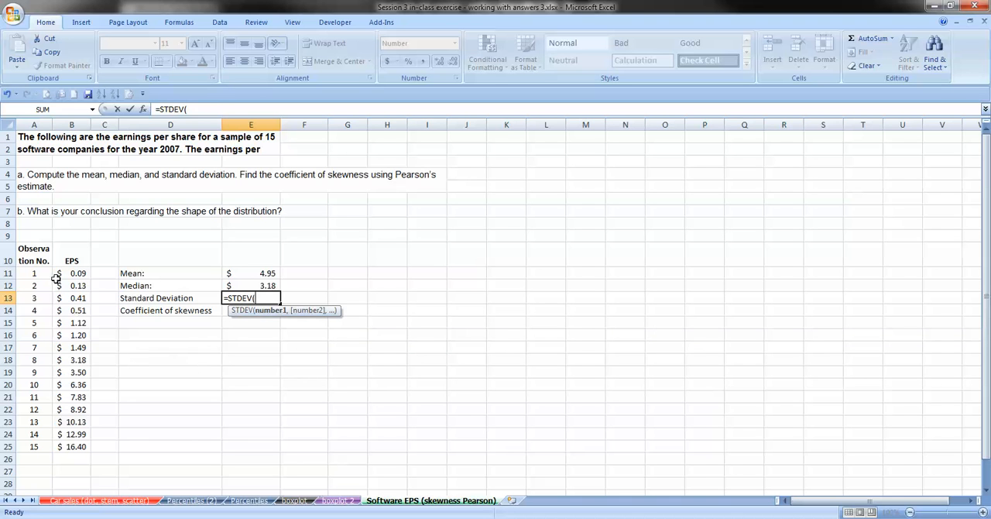
left_click_drag(68, 273, 78, 446)
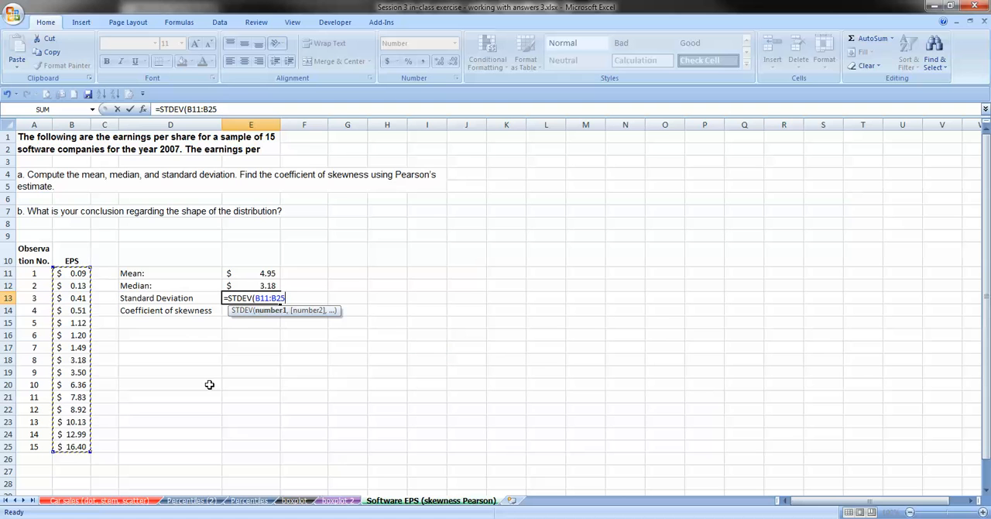
key("Return")
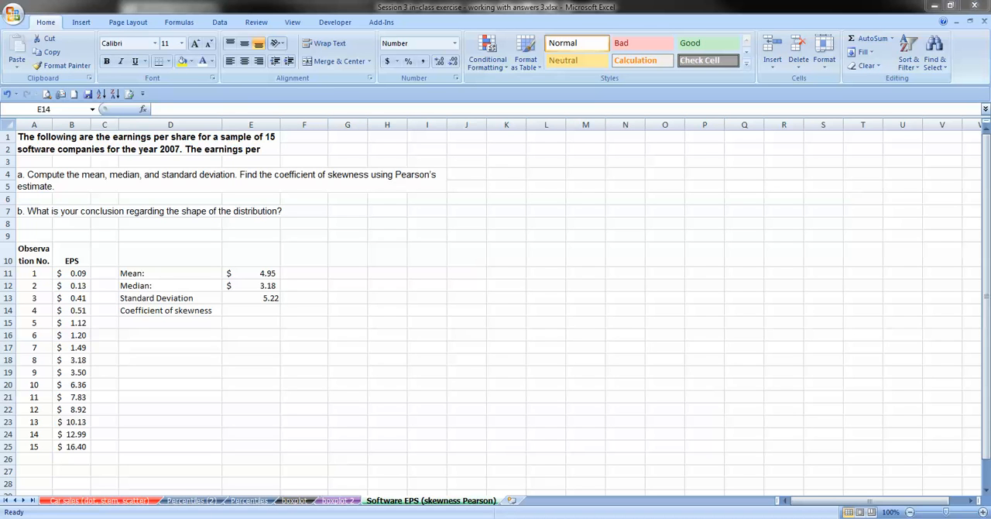
Paste the Pearson's coefficient of skewness formula picture into the sheet, shrink it, and place it across rows 8 to 10 beginning at column F.
left_click(403, 212)
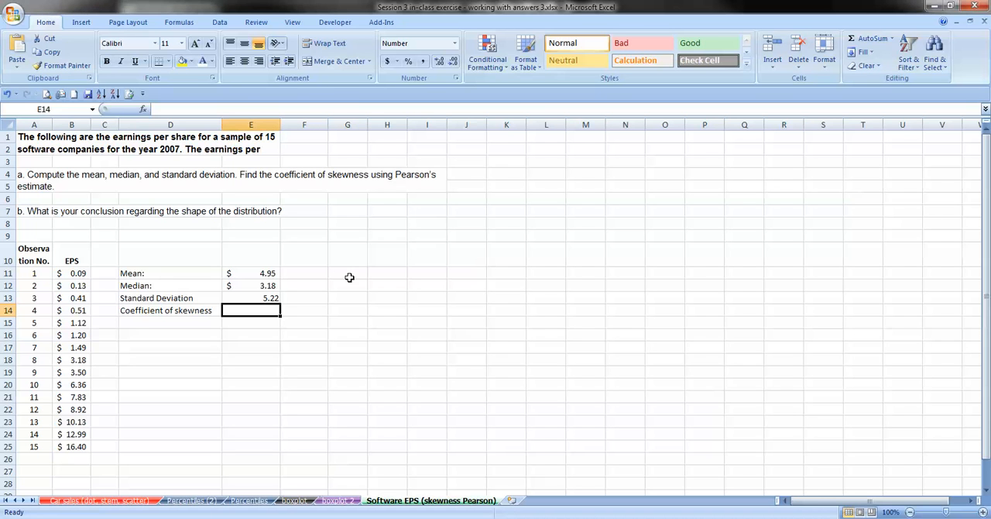
key("ctrl+v")
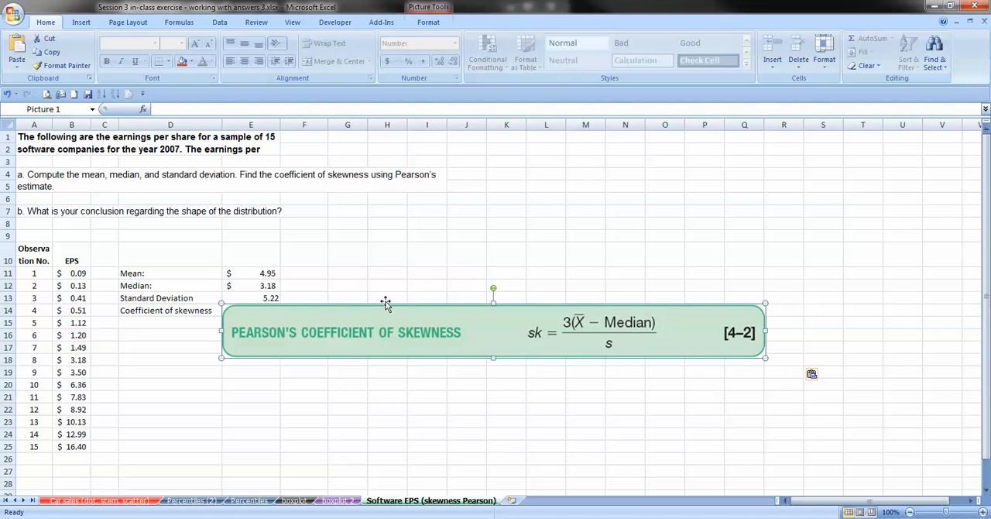
left_click_drag(387, 307, 441, 222)
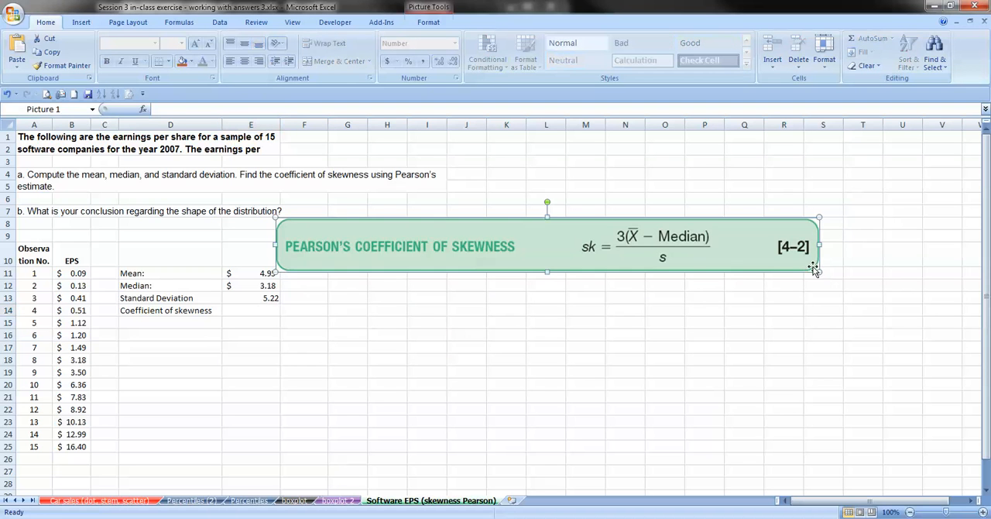
left_click_drag(819, 271, 727, 263)
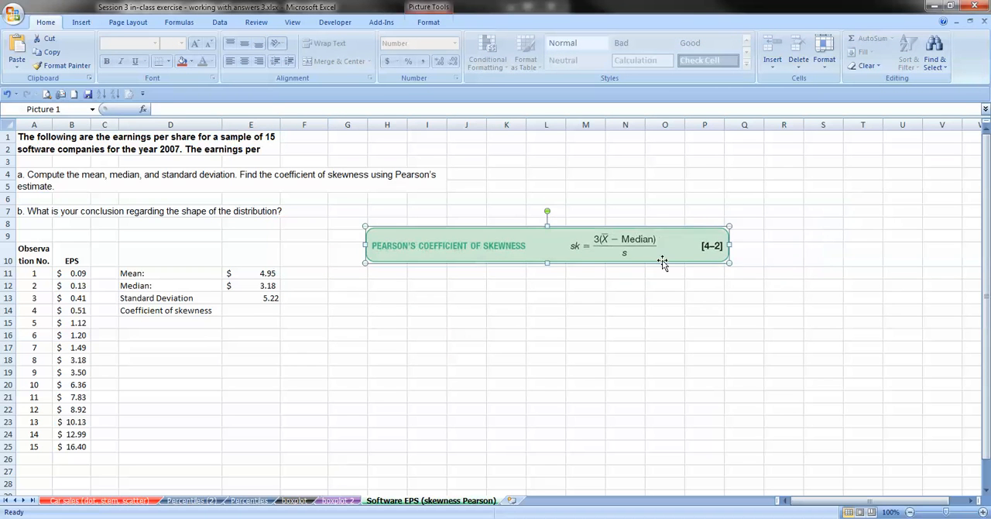
left_click_drag(536, 265, 529, 265)
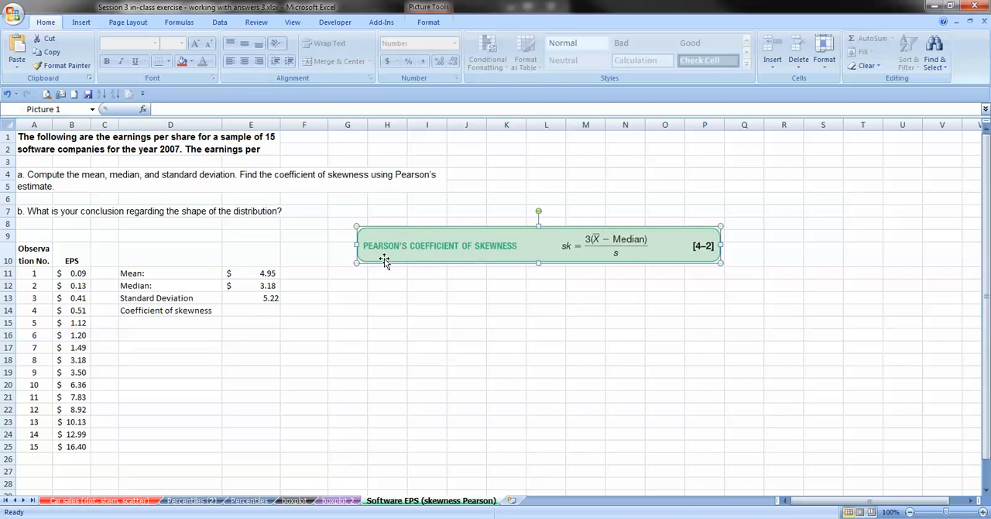
left_click_drag(353, 267, 336, 275)
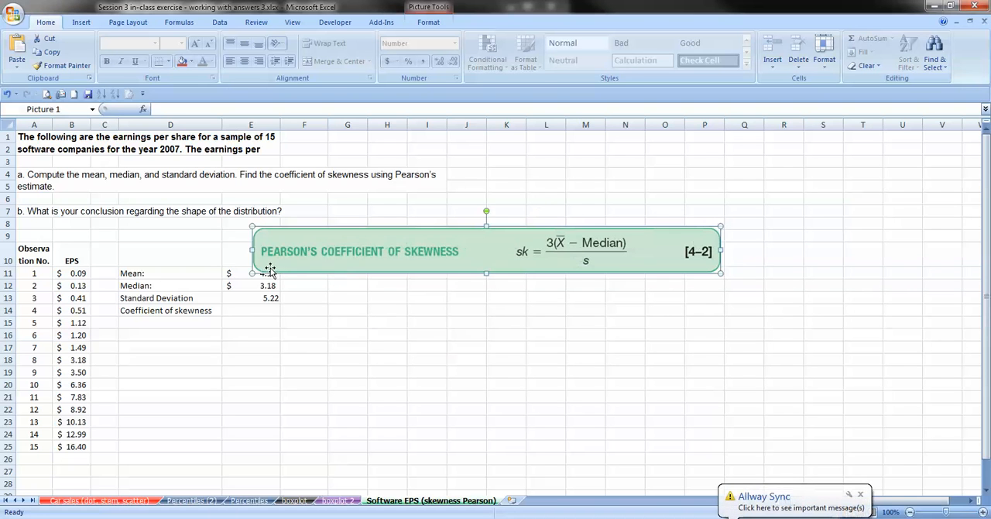
left_click_drag(259, 272, 305, 264)
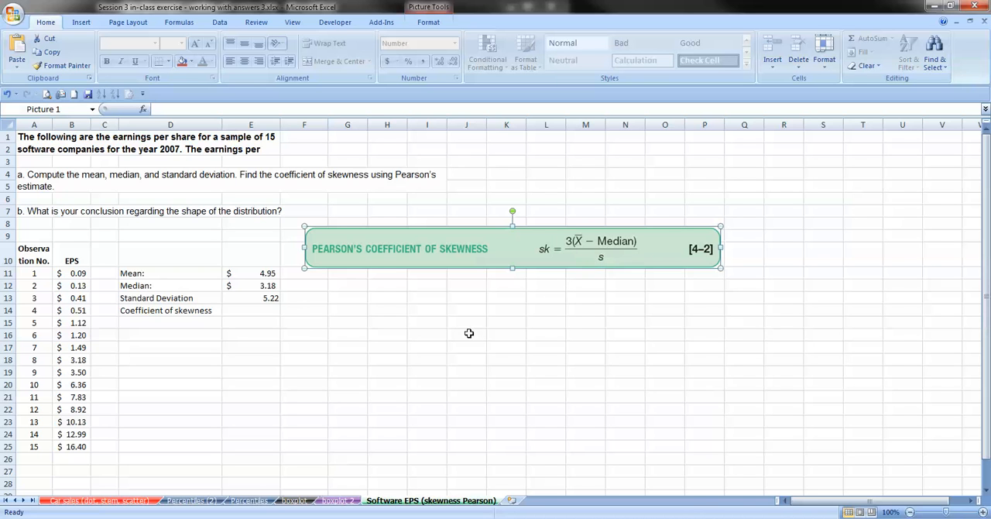
Calculate Pearson's coefficient of skewness in E14 with the formula =3*(E11-E12)/E13.
left_click(261, 313)
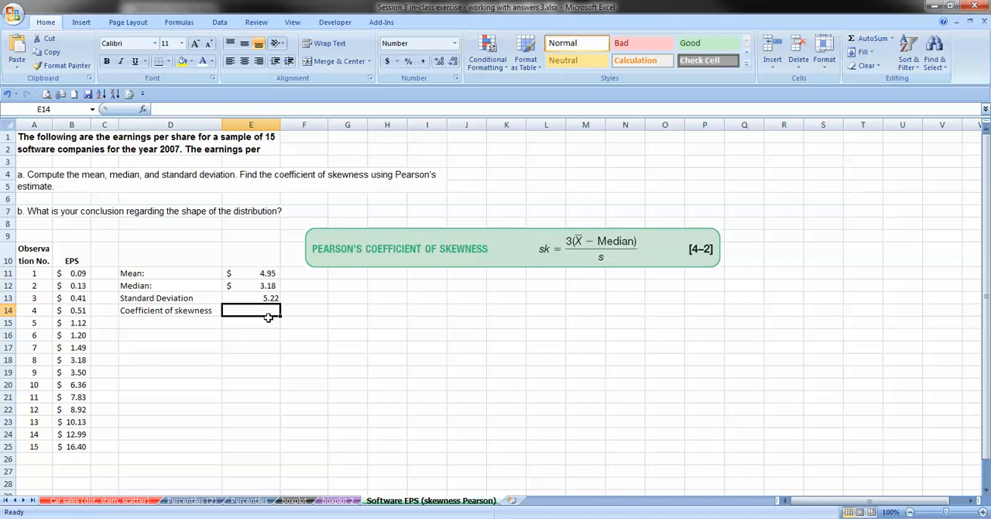
type("=")
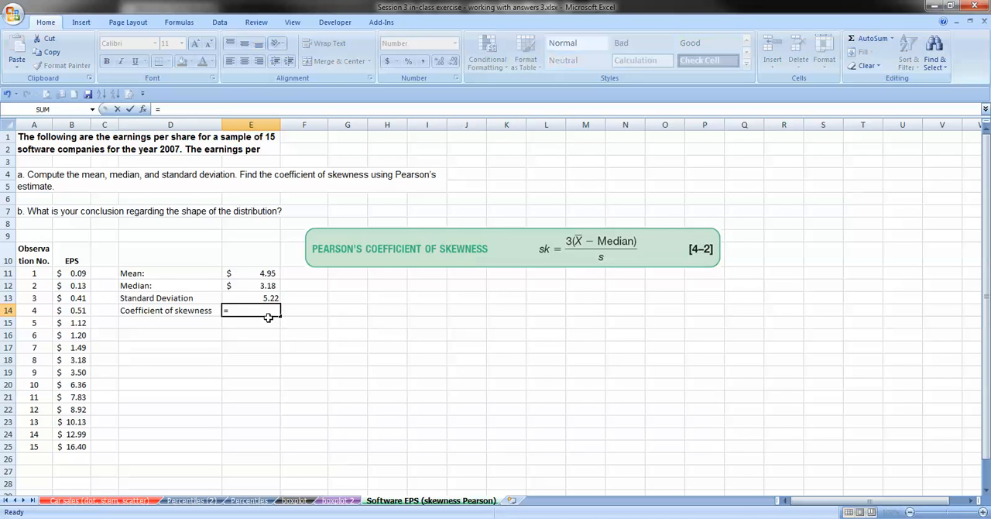
type("3*(")
left_click(247, 274)
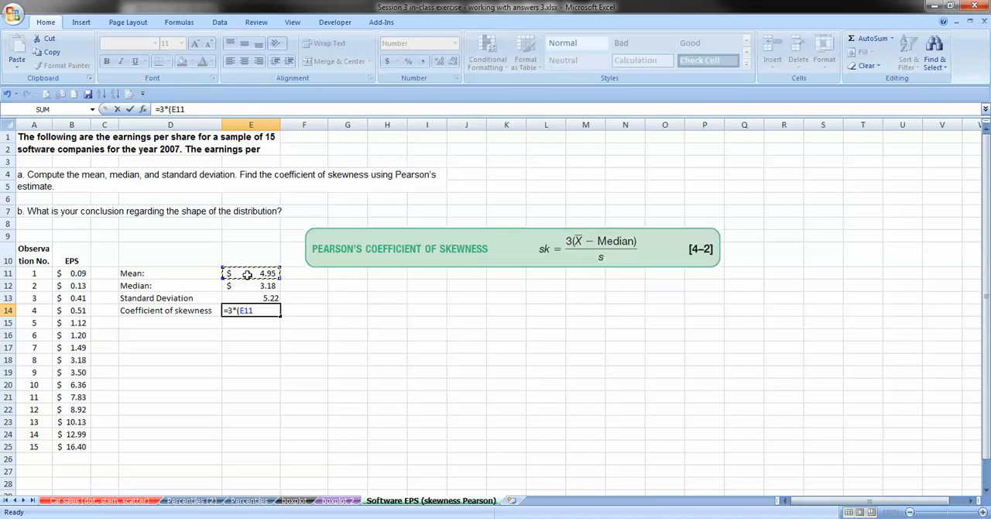
type("-")
left_click(250, 286)
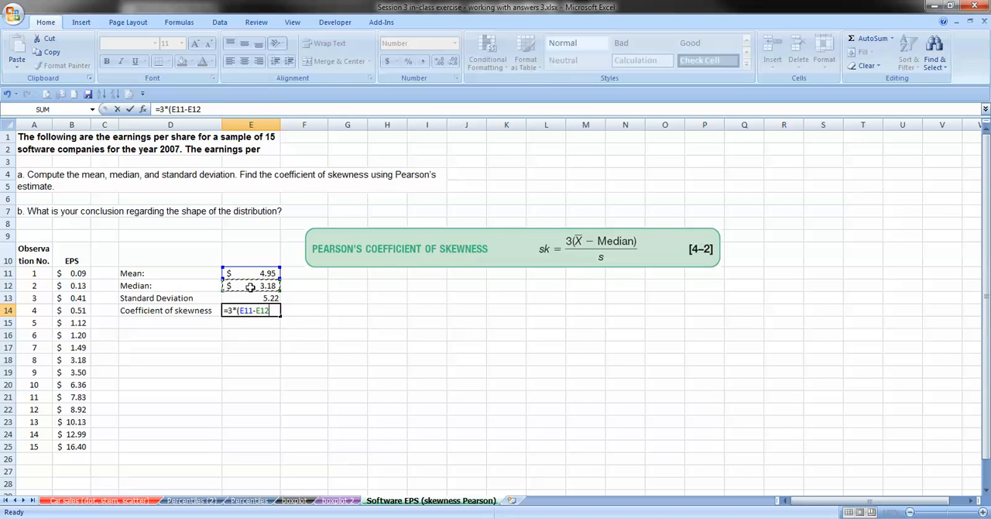
type(")/")
left_click(245, 296)
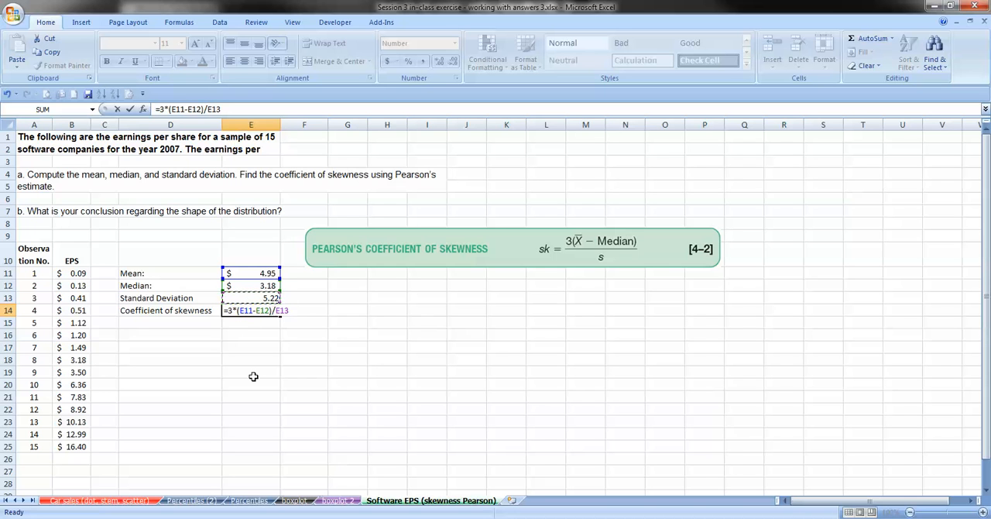
key("Return")
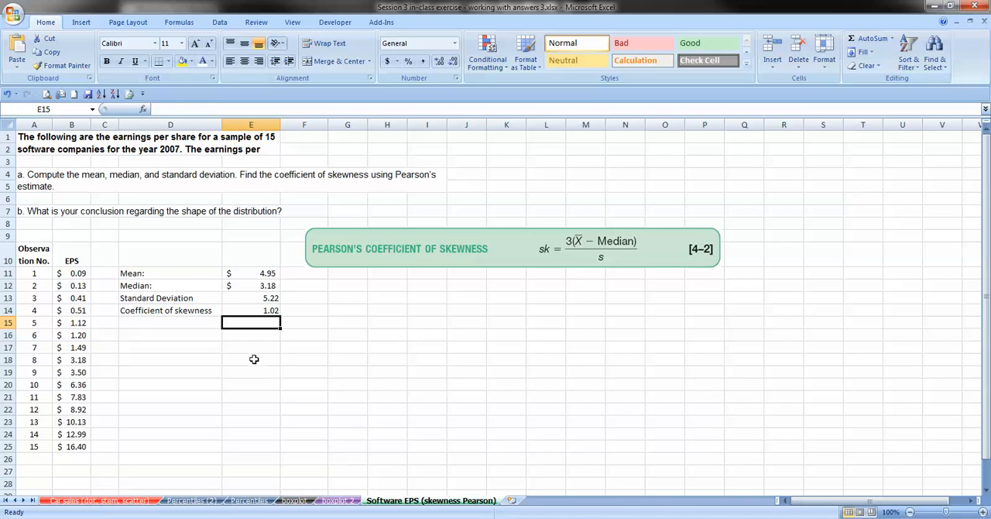
Apply the dollar accounting number format to the standard deviation in E13, and select the coefficient of skewness cell.
key("Up")
key("Up")
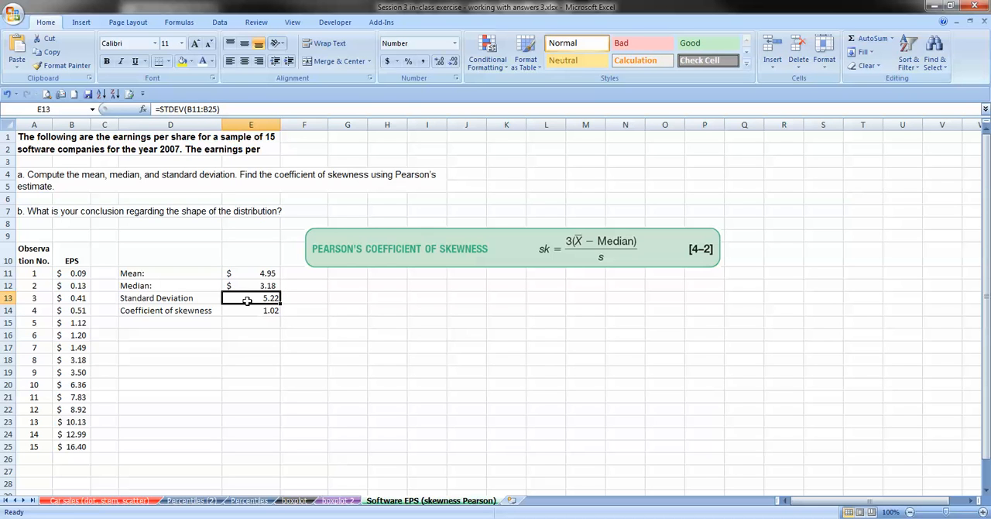
left_click(387, 61)
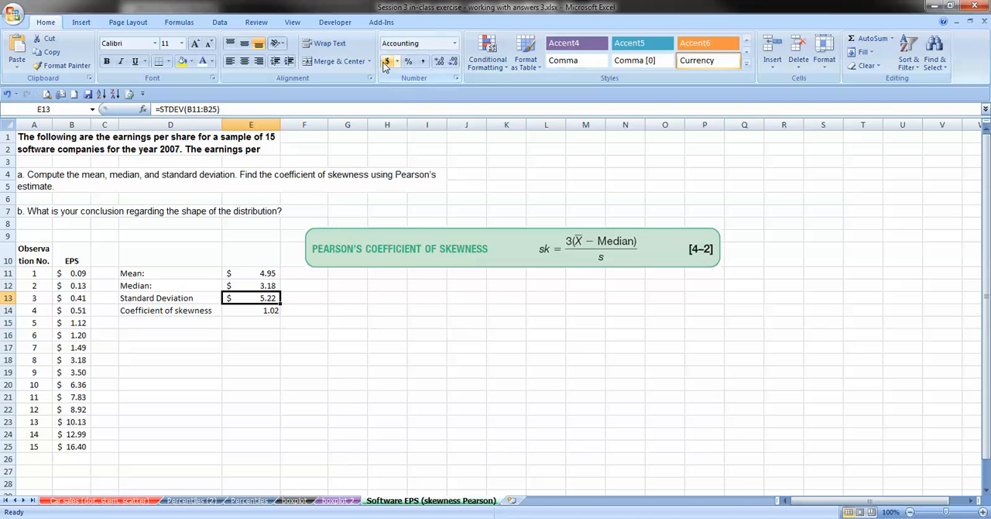
key("Down")
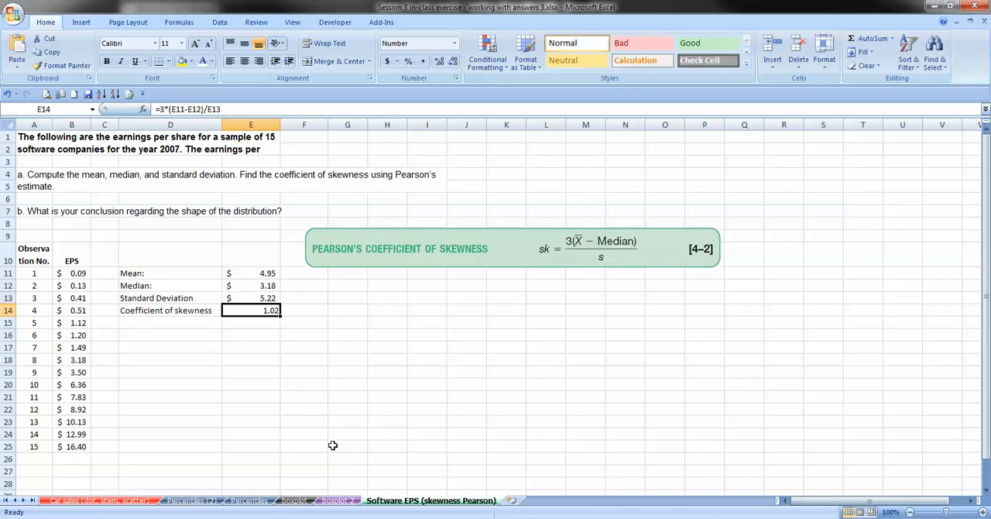